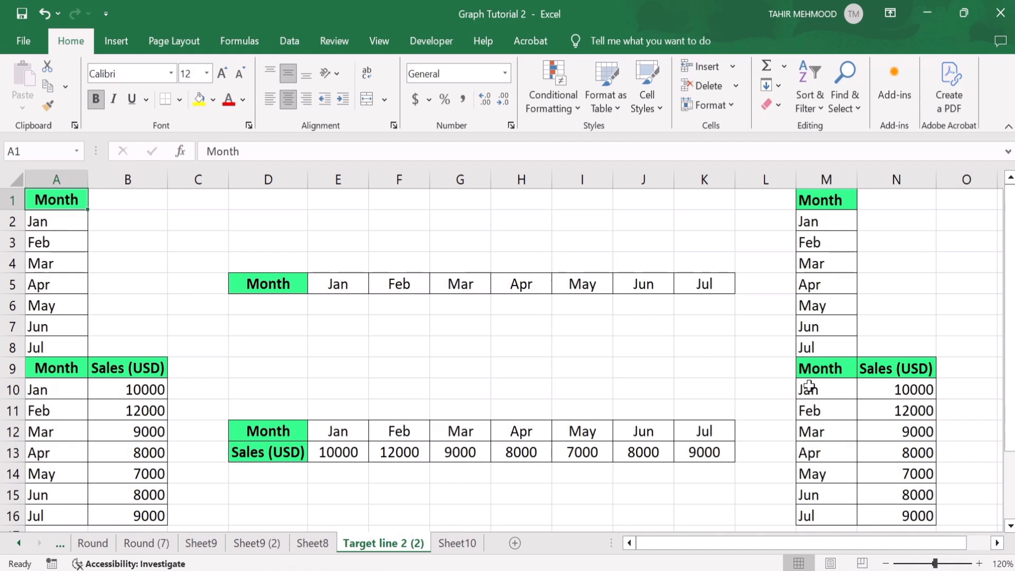
# Switch to Sheet10 and copy the Month list in A1:A7.
pyautogui.click(458, 543)
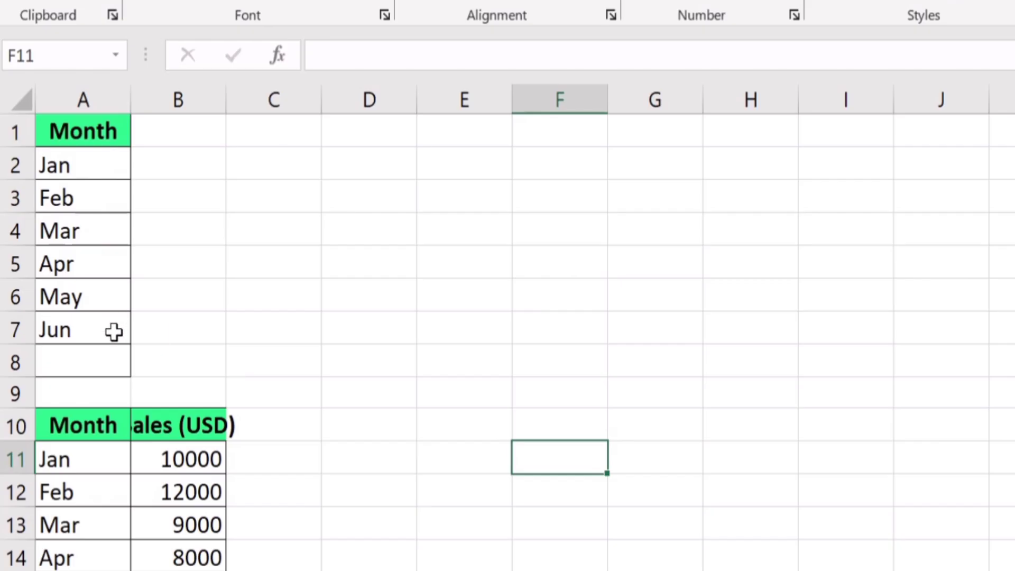
pyautogui.click(113, 332)
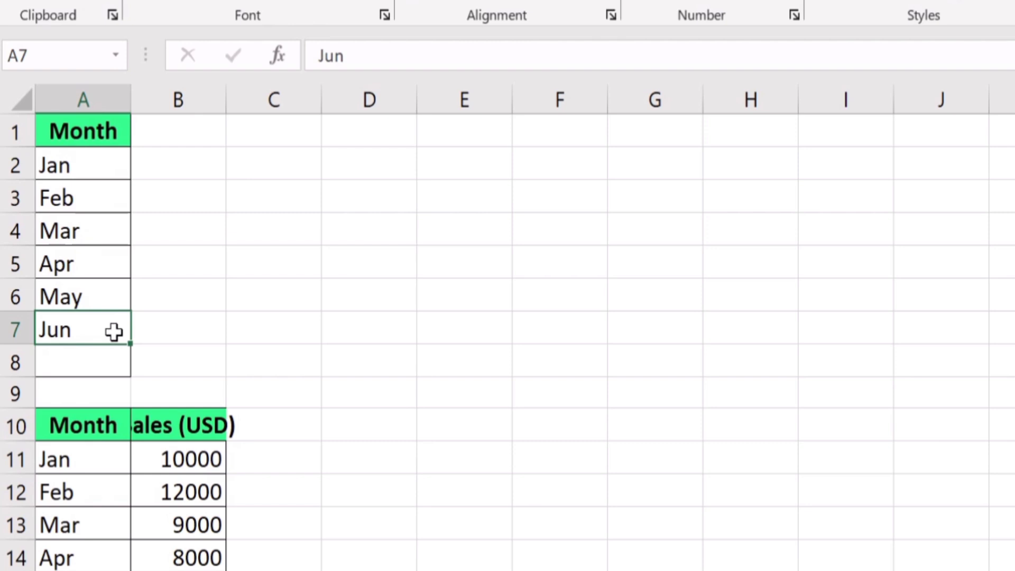
pyautogui.moveTo(113, 332); pyautogui.dragTo(92, 139)
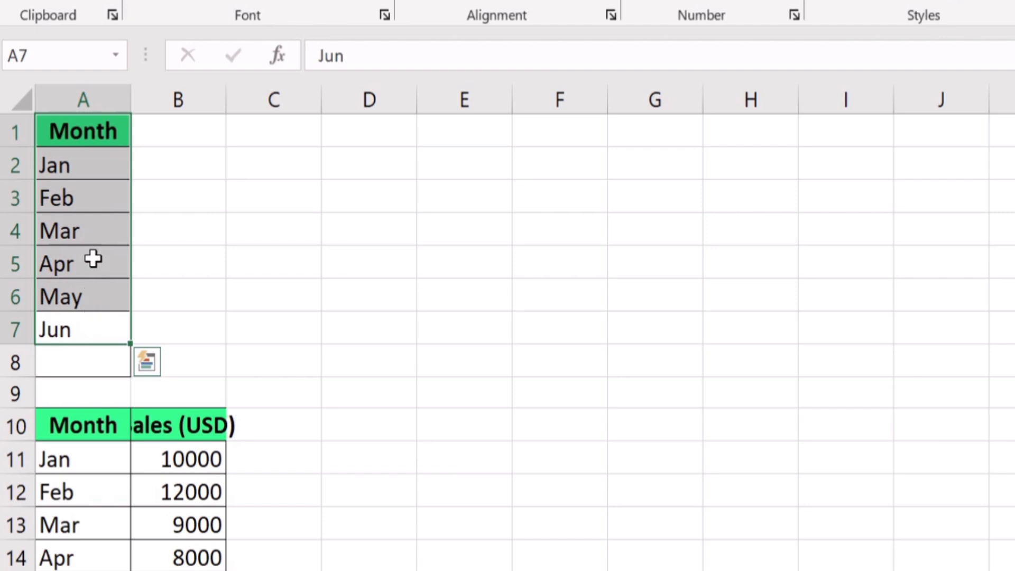
pyautogui.rightClick(104, 166)
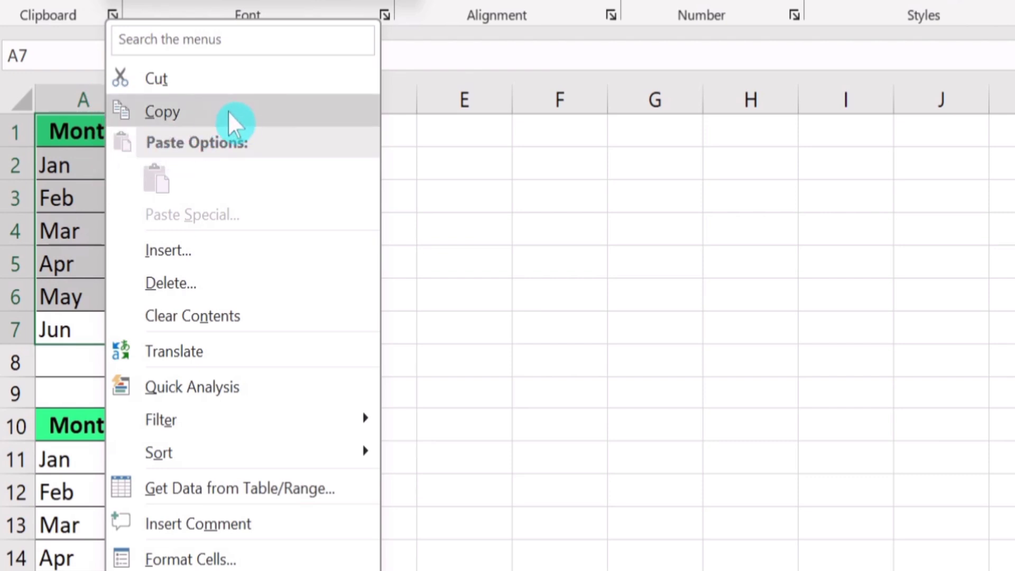
pyautogui.click(211, 109)
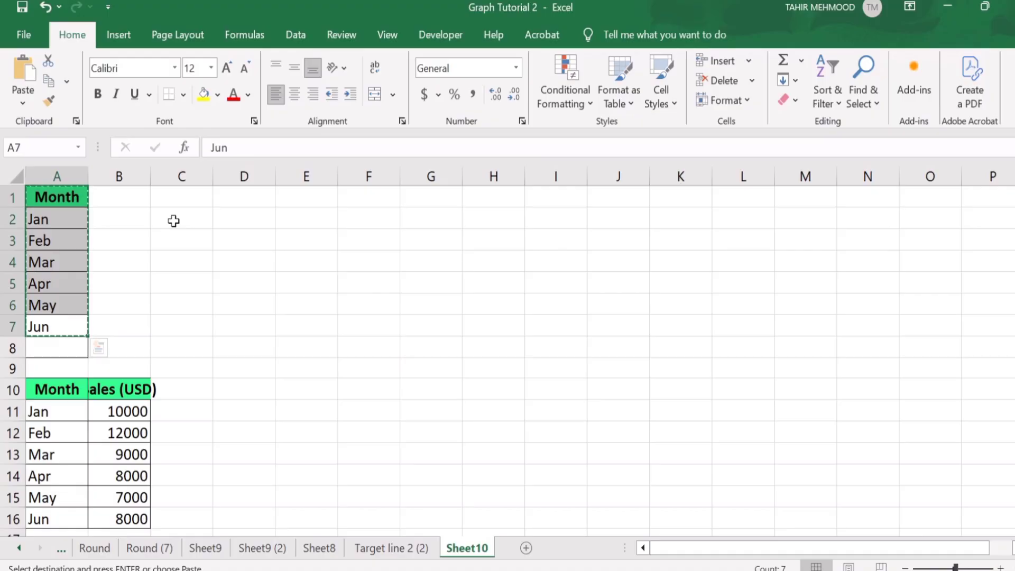
# Paste the copied month list into C2 with Paste Special, enabling Transpose so it runs across a row.
pyautogui.click(263, 168)
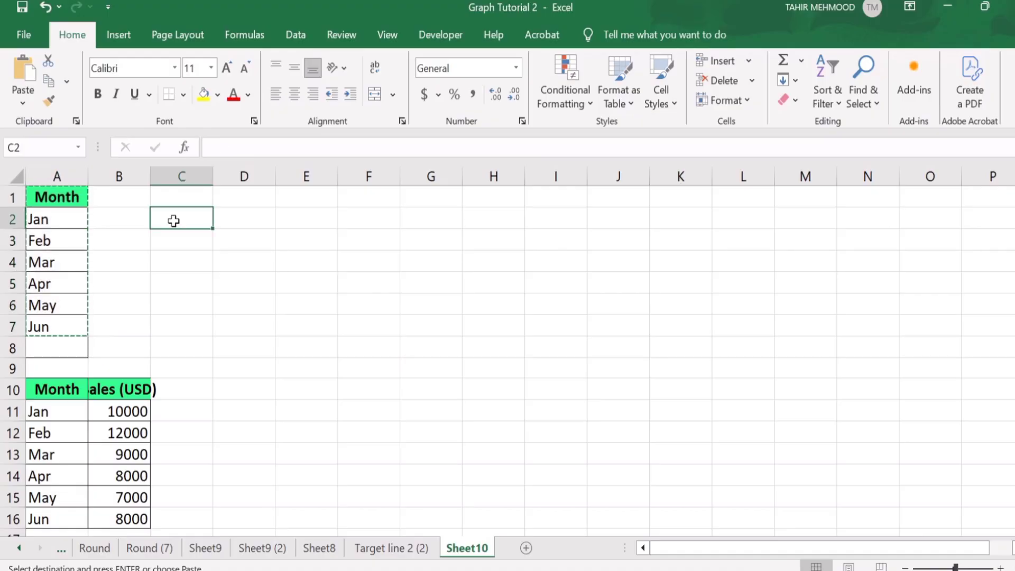
pyautogui.rightClick(175, 222)
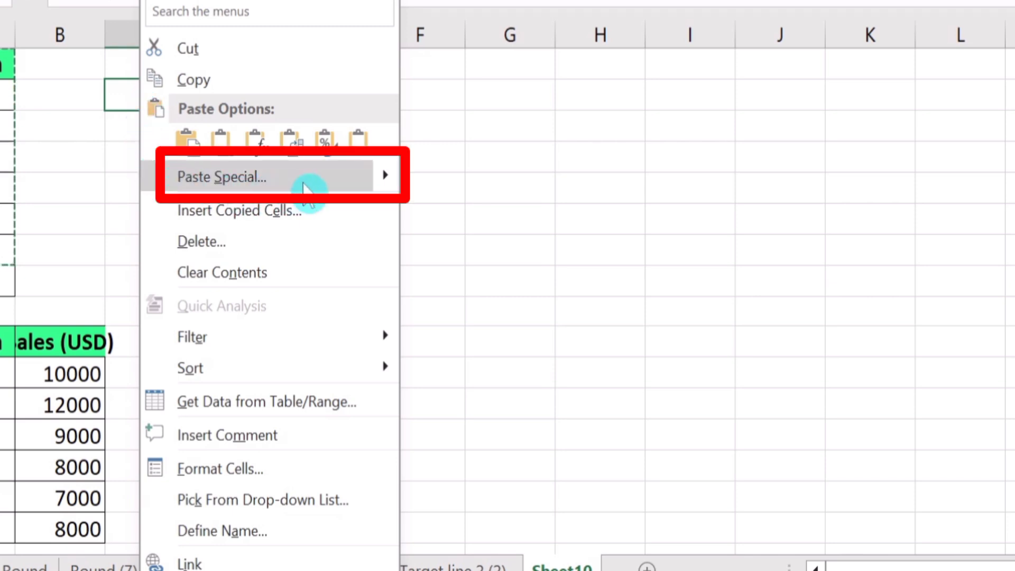
pyautogui.moveTo(381, 178)
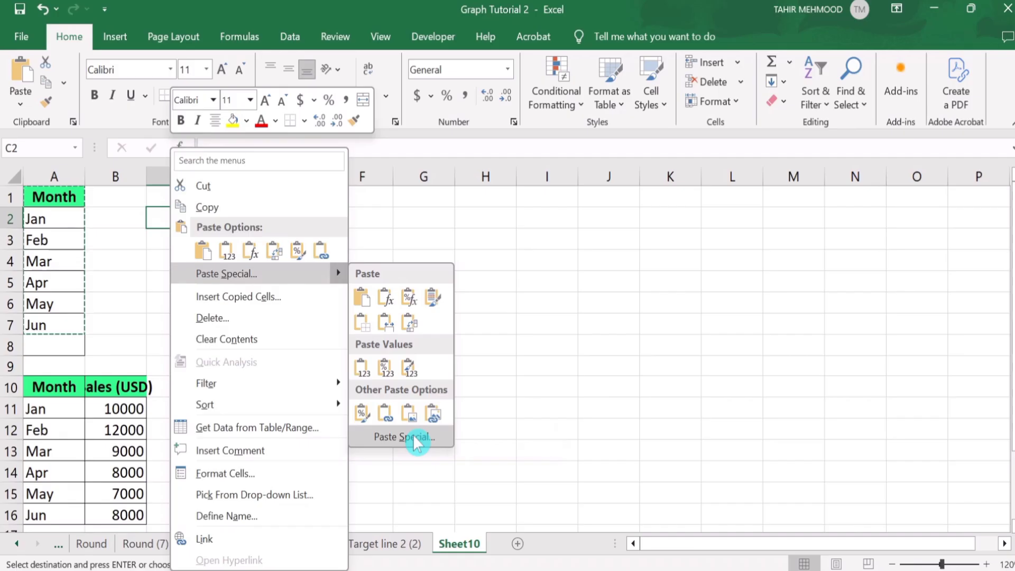
pyautogui.click(495, 415)
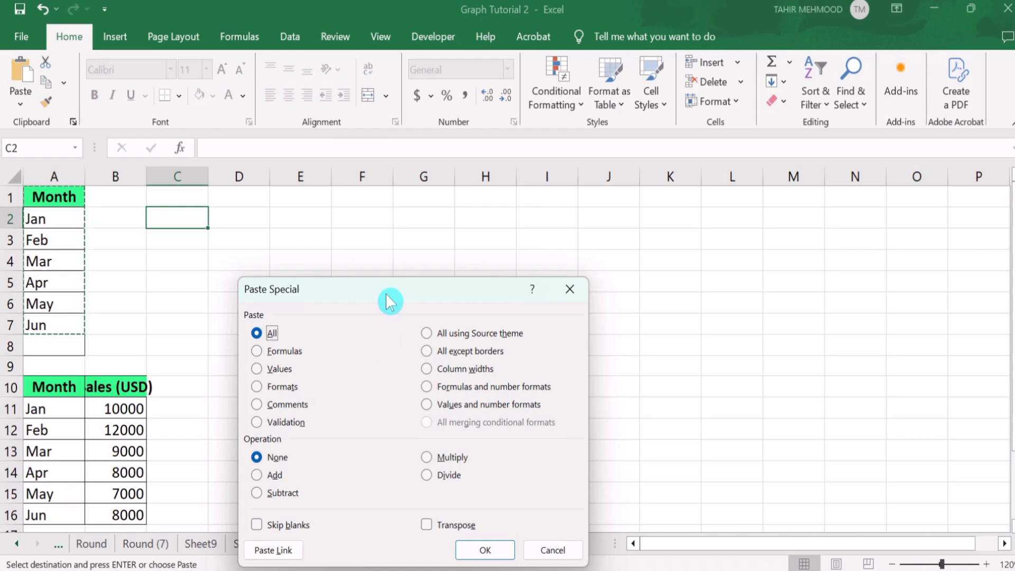
pyautogui.moveTo(387, 295); pyautogui.dragTo(398, 201)
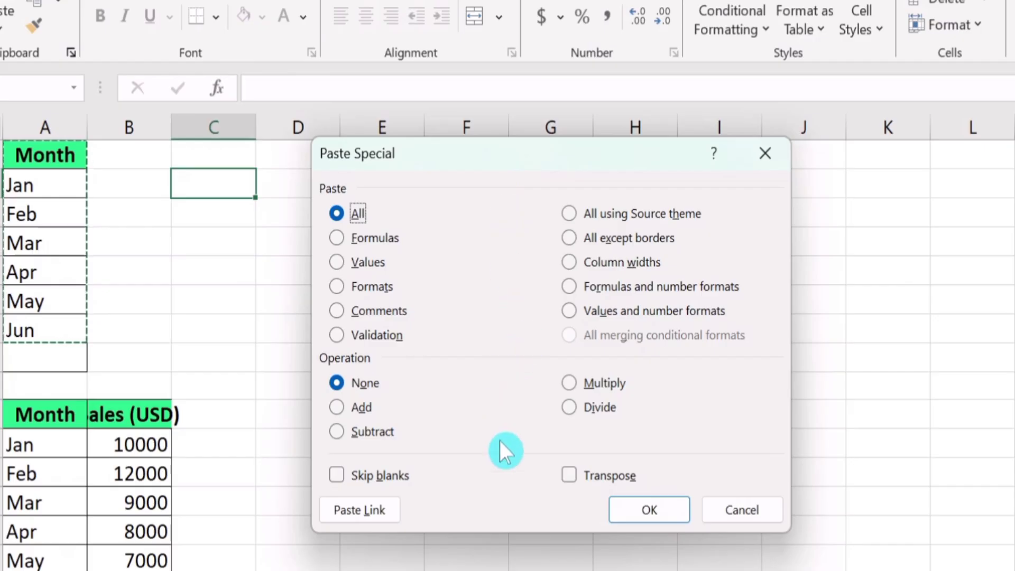
pyautogui.click(569, 477)
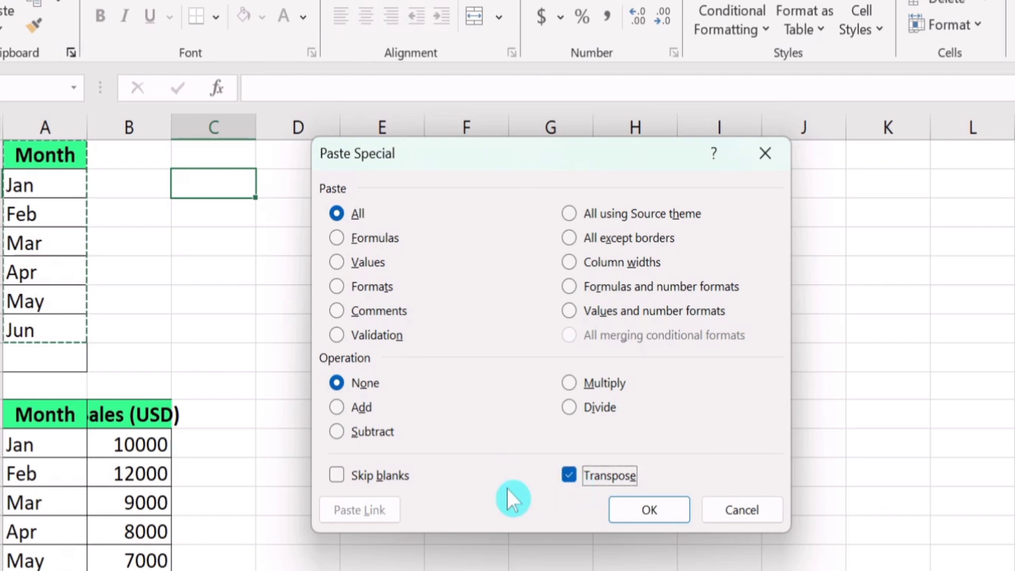
pyautogui.click(646, 512)
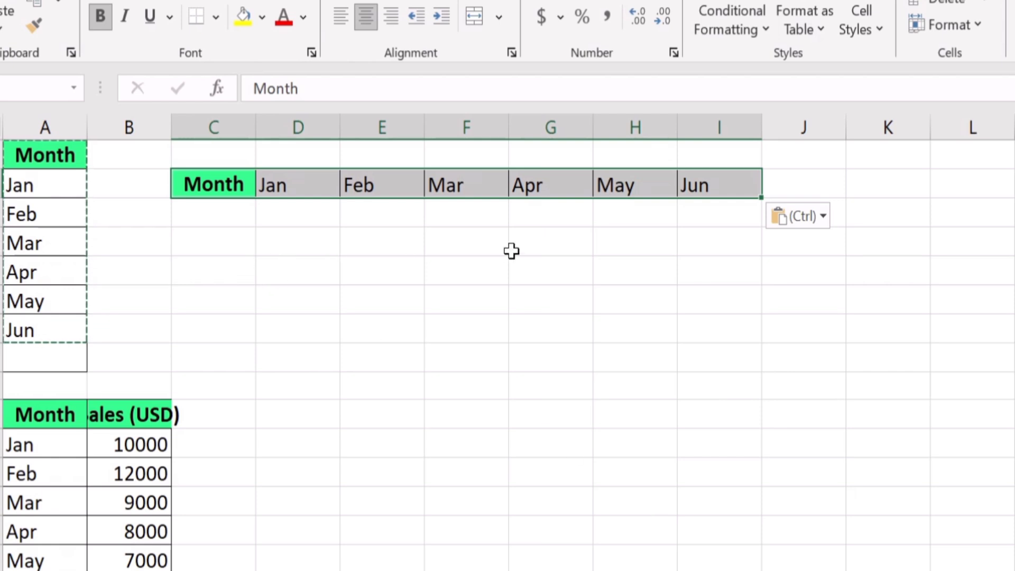
# Copy the transposed month row in C2:I2.
pyautogui.click(595, 340)
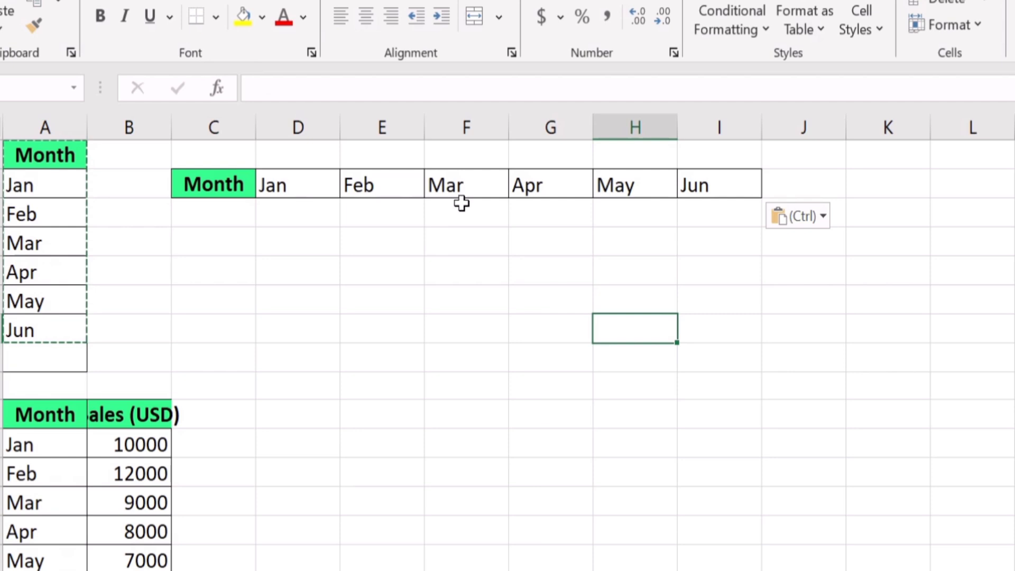
pyautogui.click(714, 186)
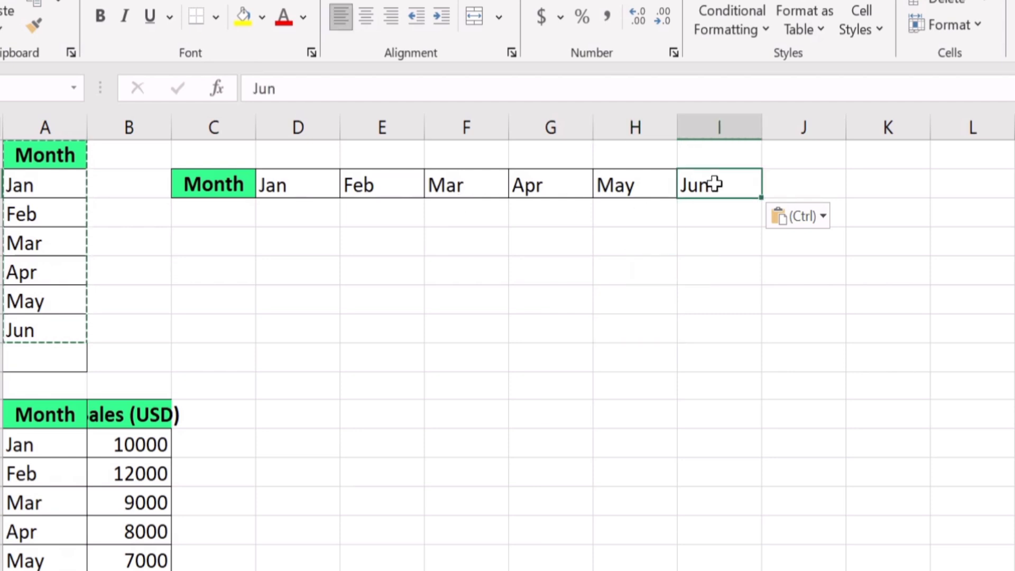
pyautogui.moveTo(714, 185); pyautogui.dragTo(240, 187)
pyautogui.rightClick(240, 187)
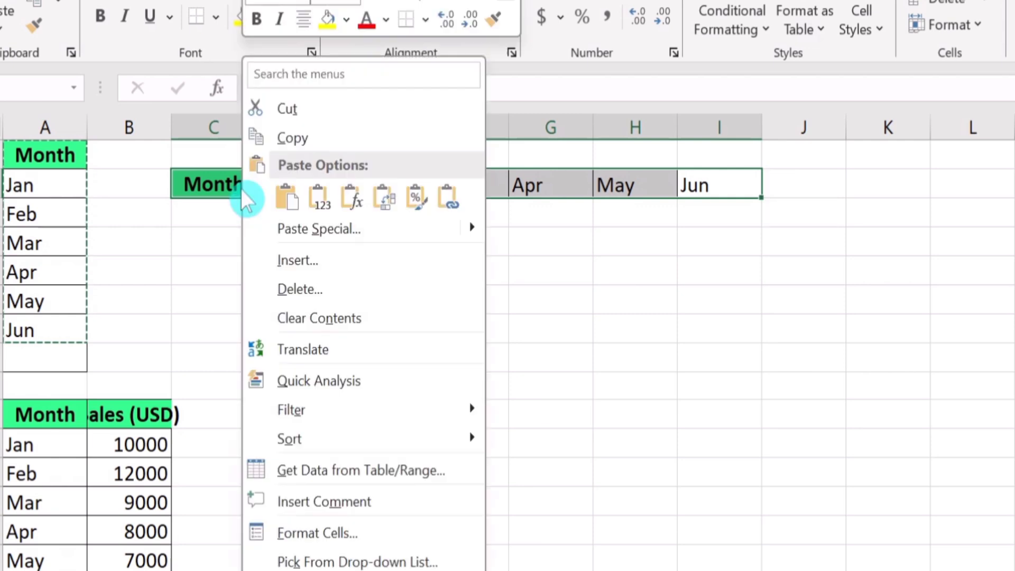
pyautogui.click(306, 138)
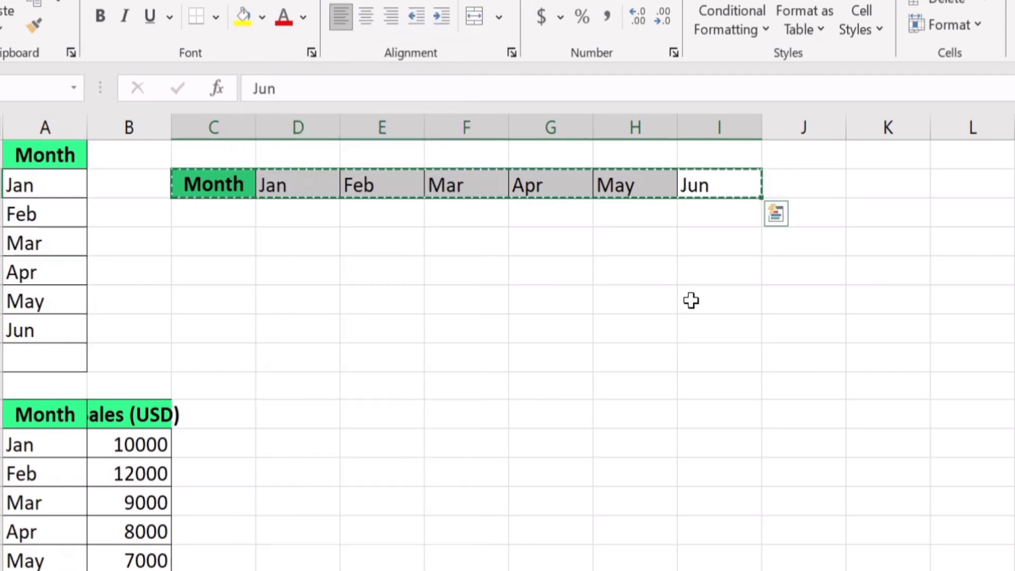
# Paste the month row into K1 with Paste Special's Transpose option so it becomes a column.
pyautogui.click(884, 156)
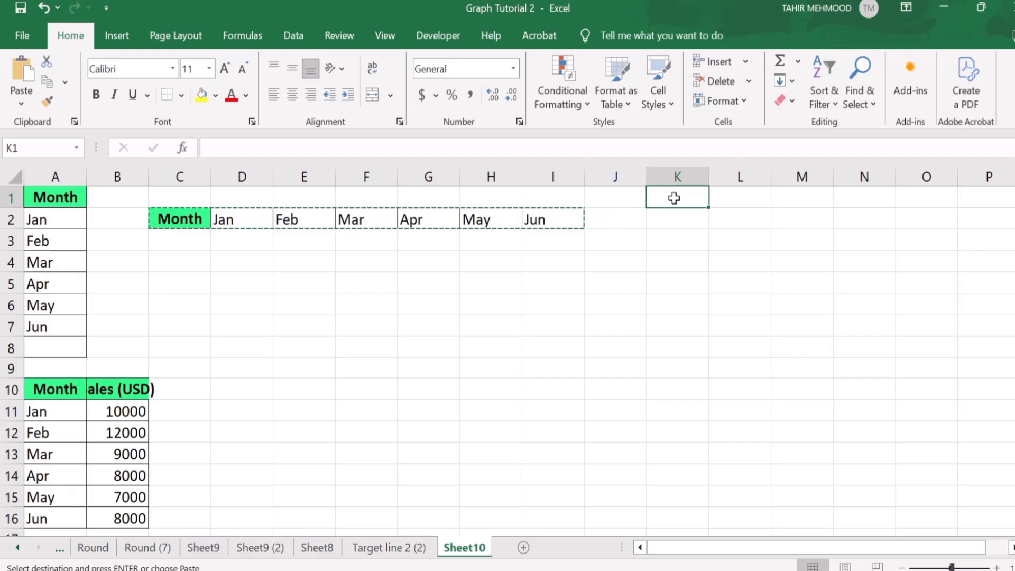
pyautogui.rightClick(885, 160)
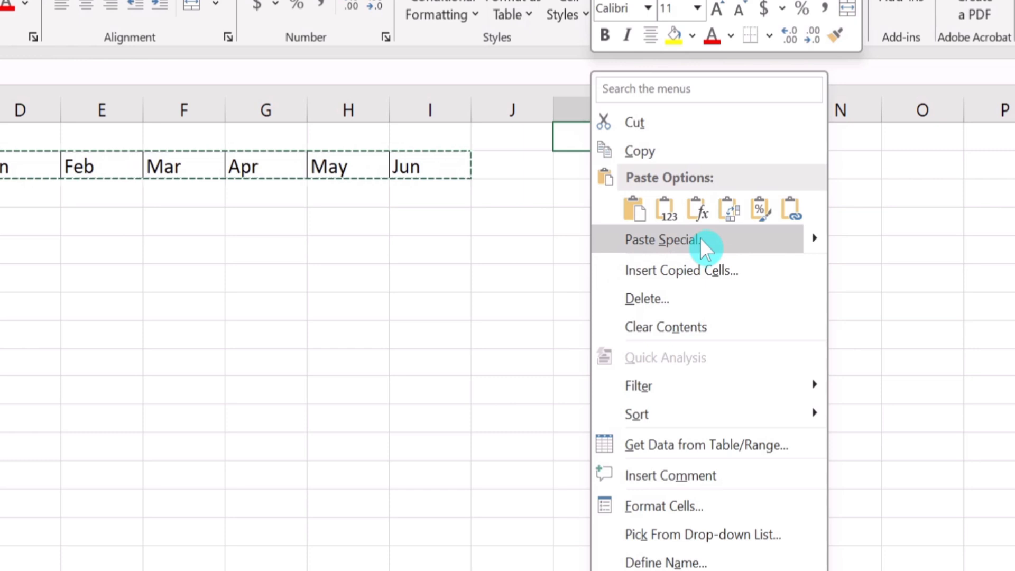
pyautogui.moveTo(818, 239)
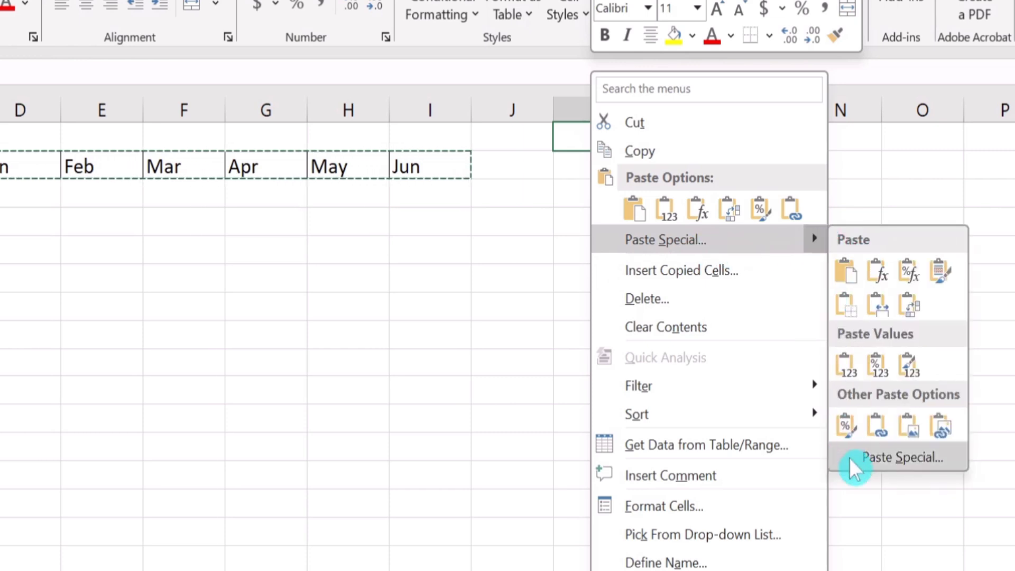
pyautogui.click(892, 459)
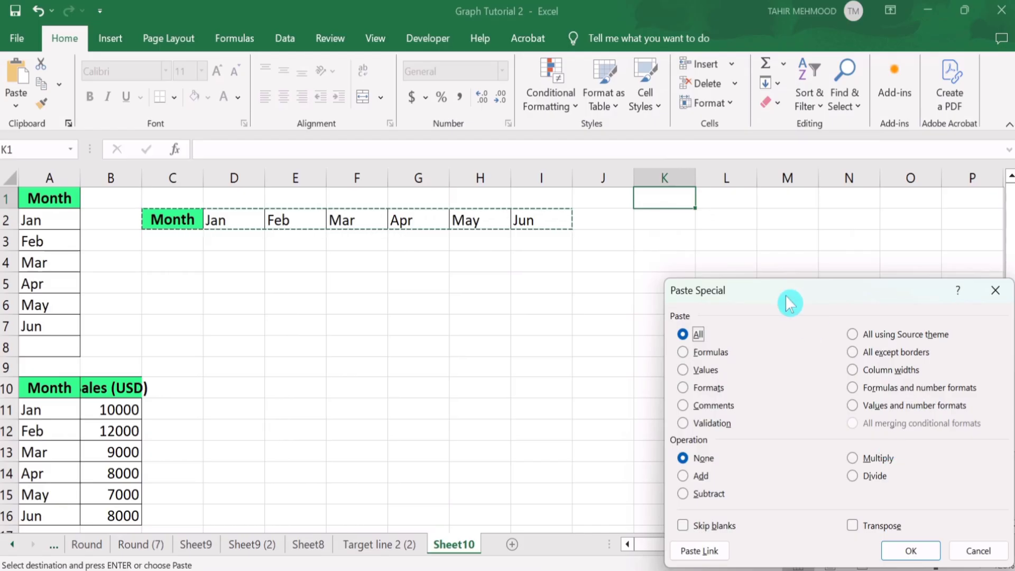
pyautogui.moveTo(790, 303); pyautogui.dragTo(693, 181)
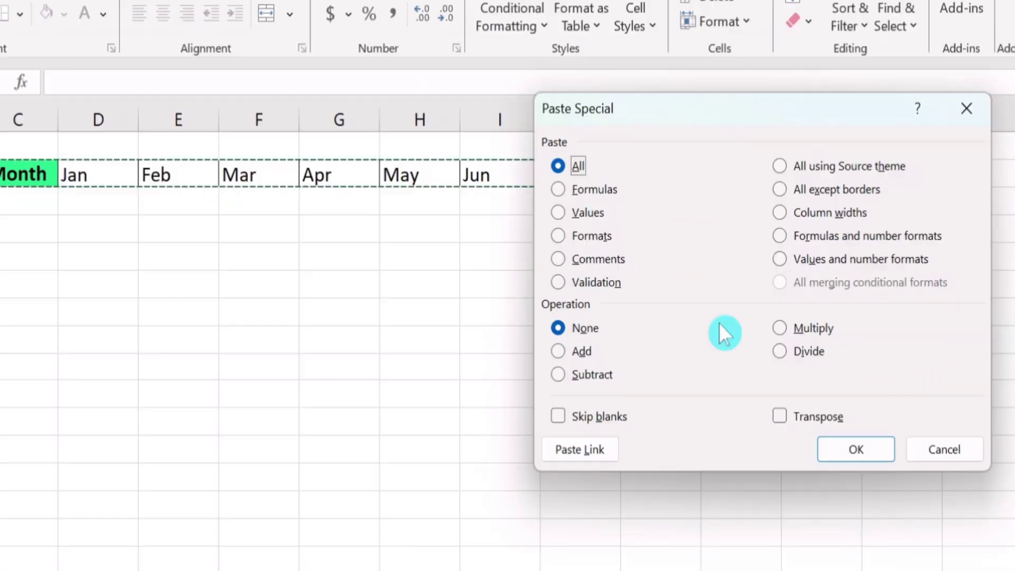
pyautogui.click(781, 417)
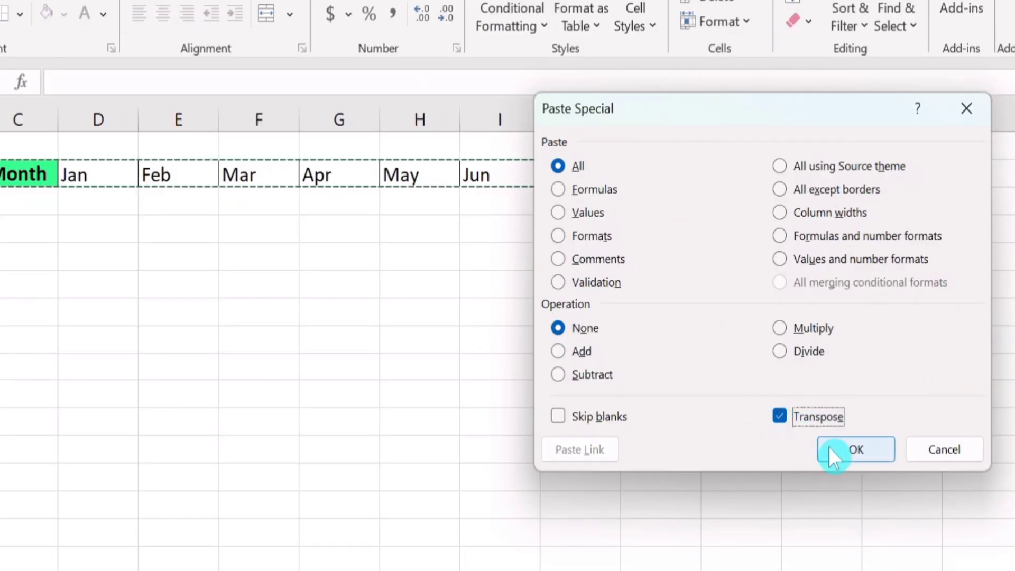
pyautogui.click(846, 449)
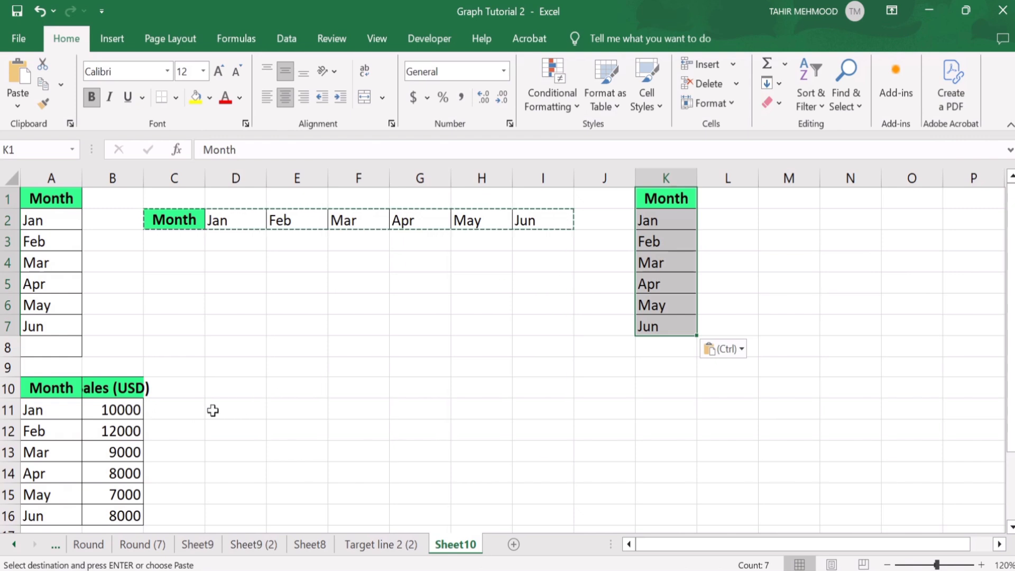
# AutoFit column B's width to fit the Sales (USD) header.
pyautogui.click(143, 179)
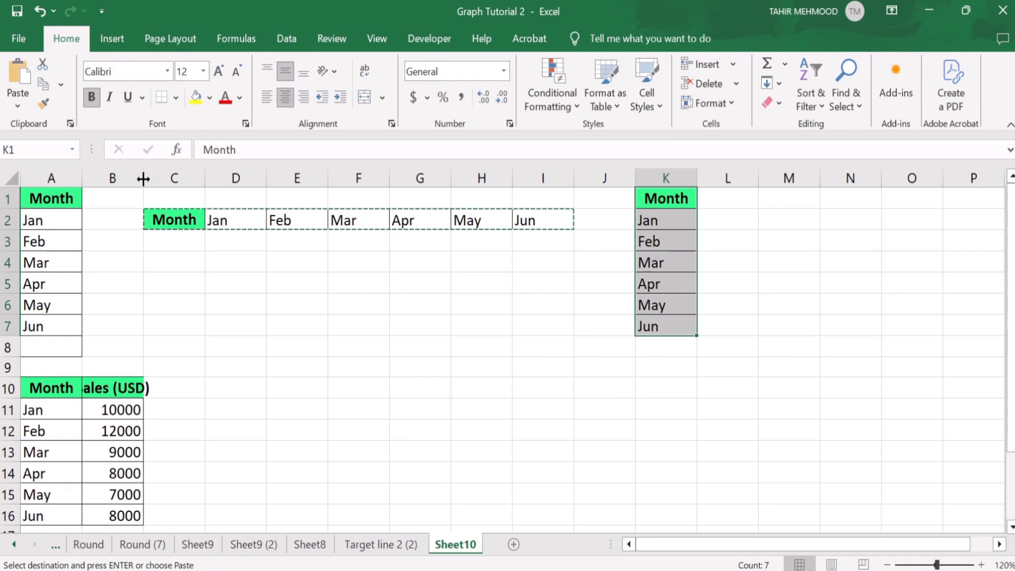
pyautogui.doubleClick(142, 178)
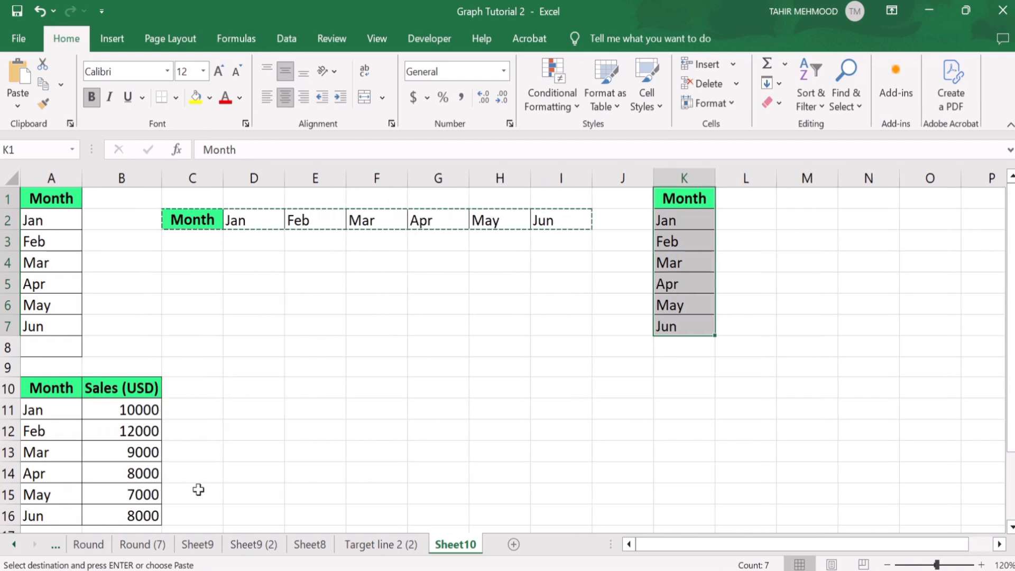
# Copy the Month and Sales (USD) table in A10:B16.
pyautogui.click(148, 515)
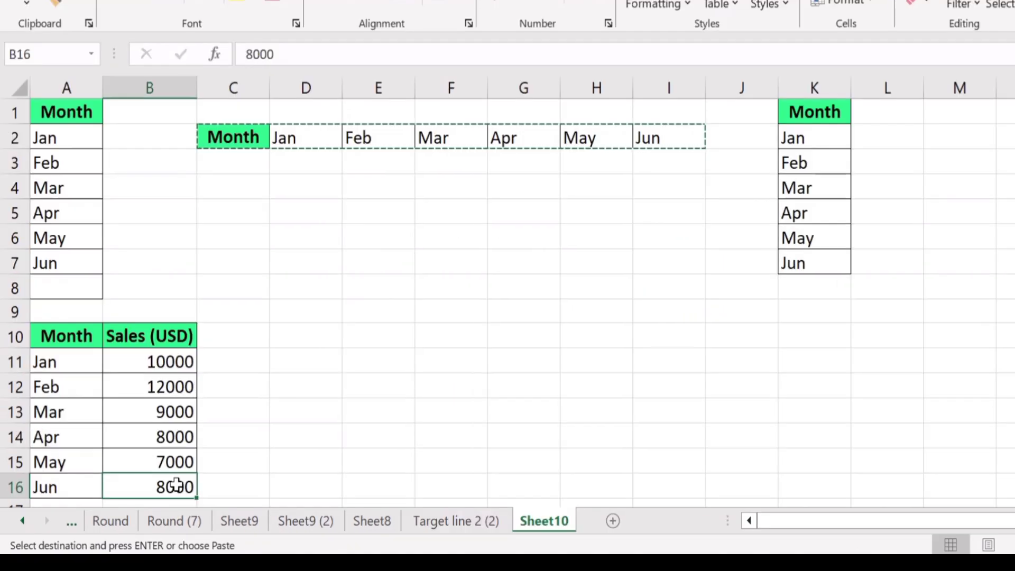
pyautogui.moveTo(169, 482); pyautogui.dragTo(64, 340)
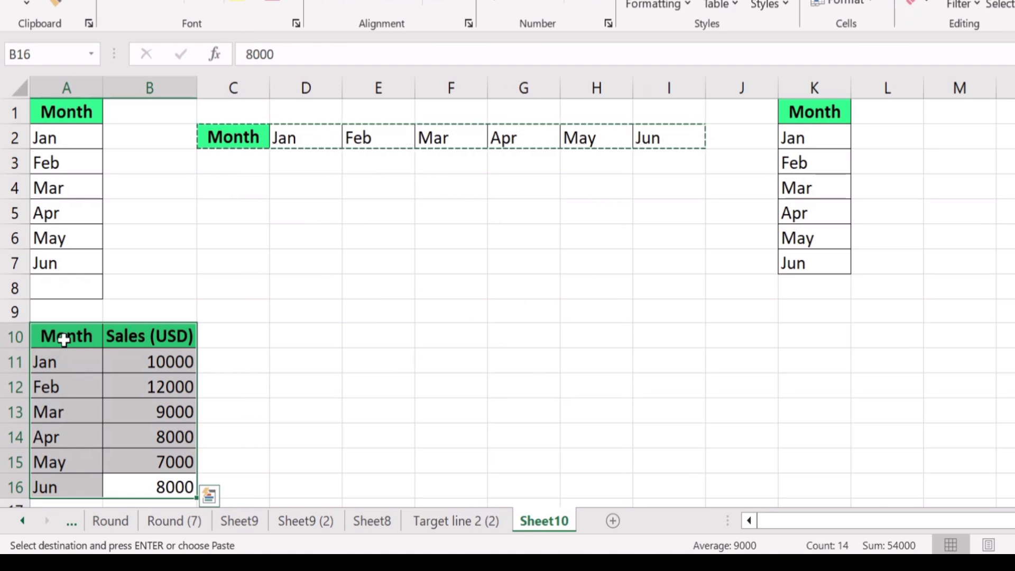
pyautogui.rightClick(68, 349)
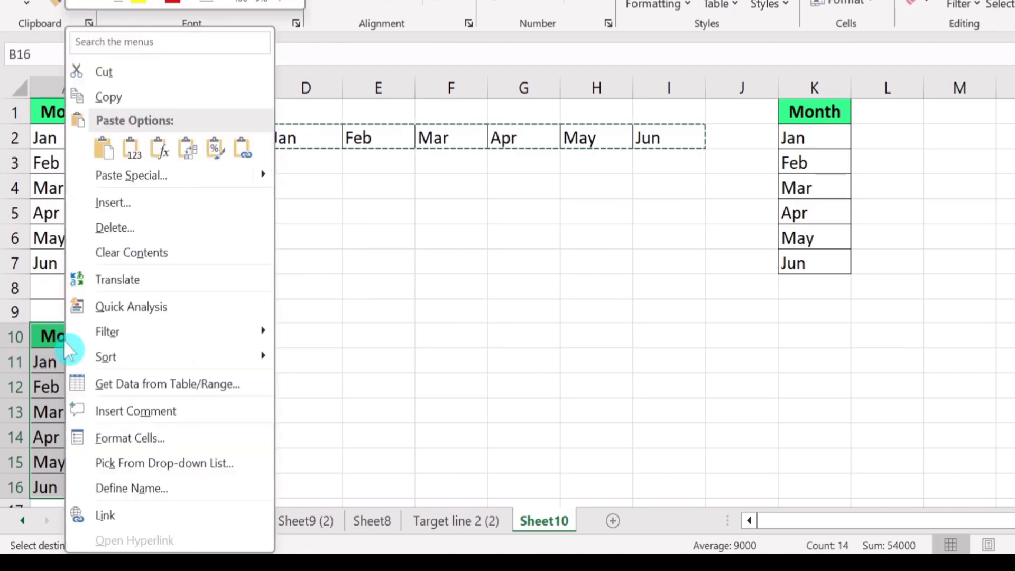
pyautogui.click(125, 91)
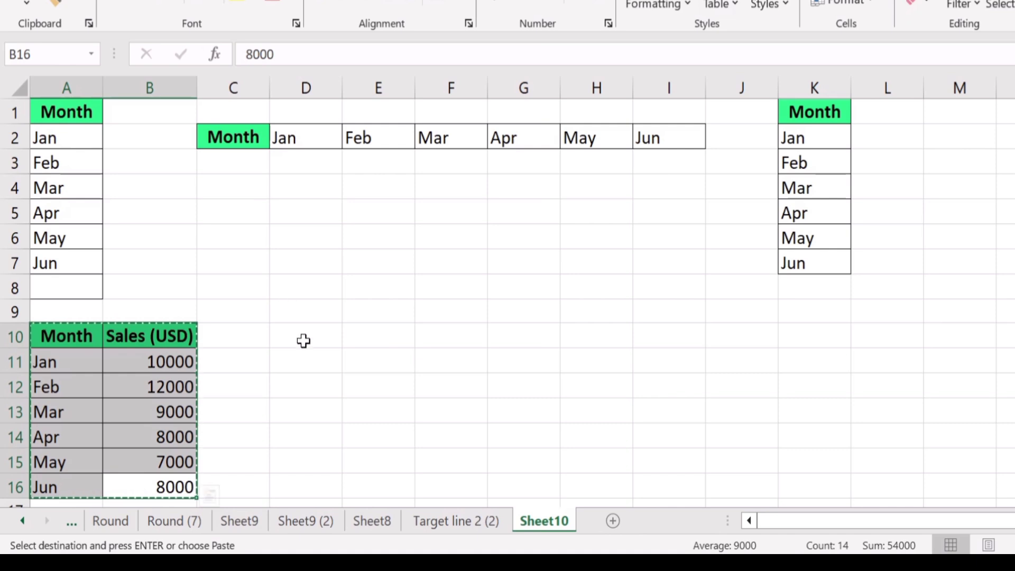
# Paste the sales table into D11 with Paste Special's Transpose option so months run across columns.
pyautogui.click(300, 360)
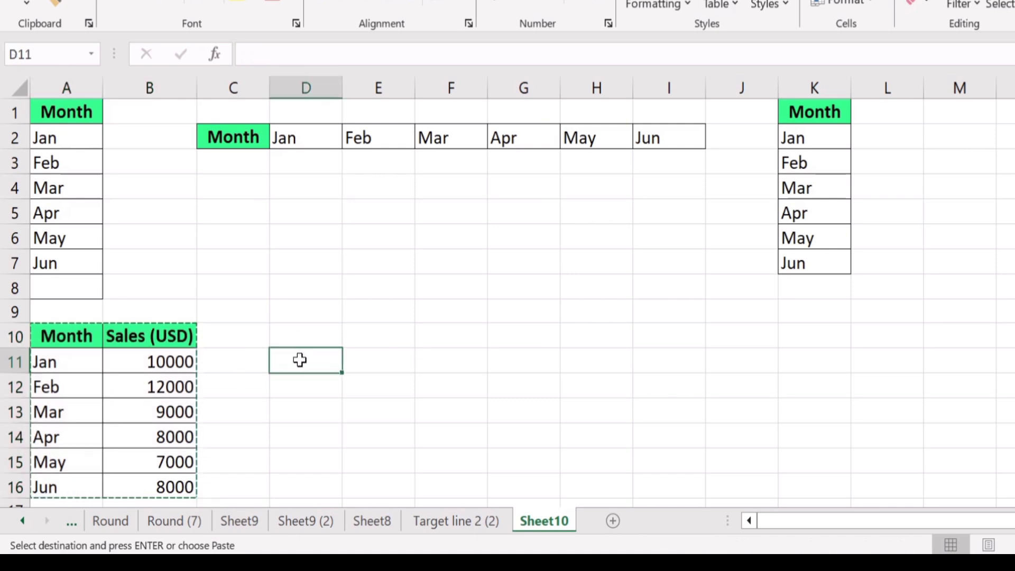
pyautogui.rightClick(299, 360)
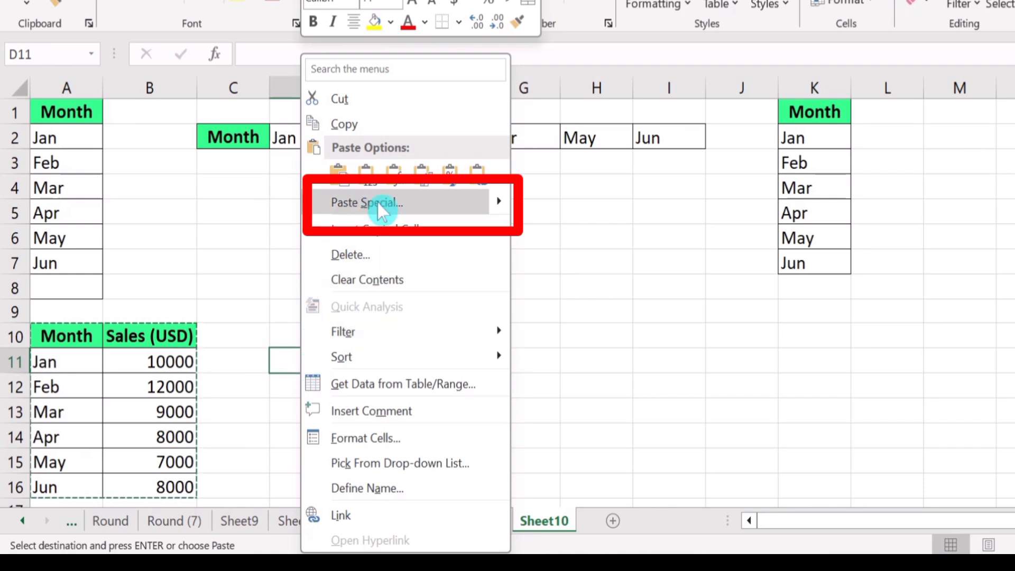
pyautogui.moveTo(502, 208)
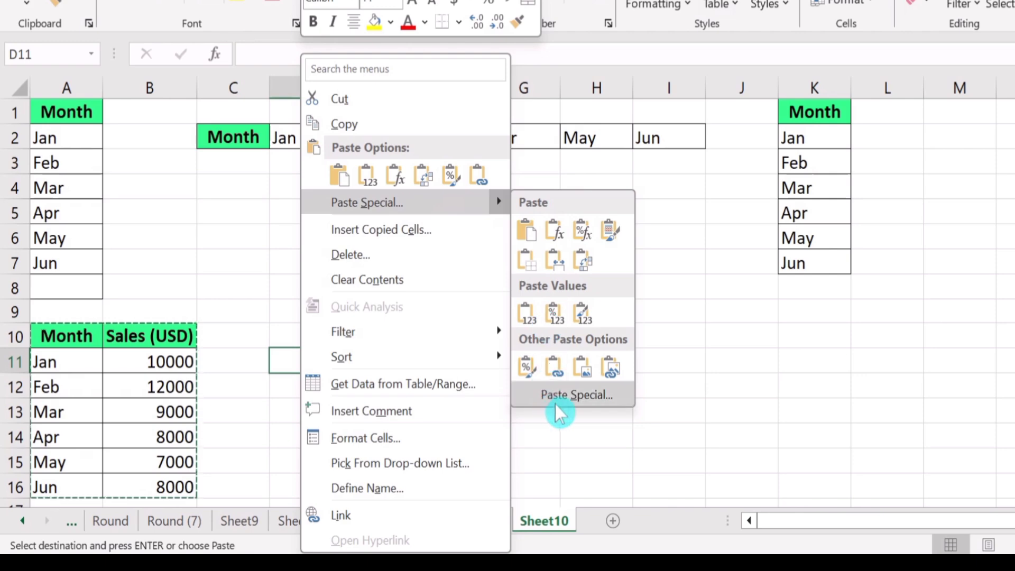
pyautogui.click(583, 398)
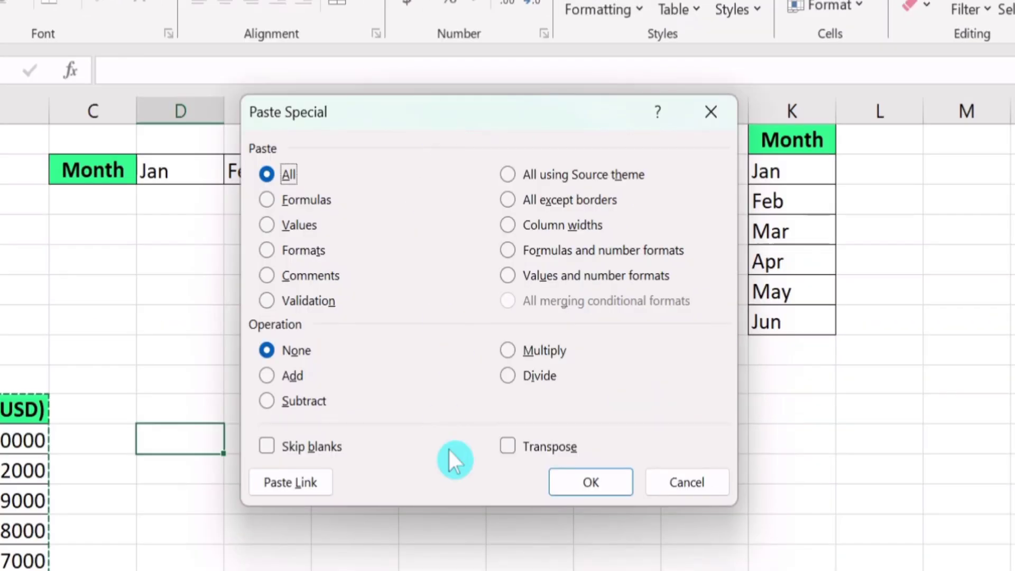
pyautogui.click(506, 449)
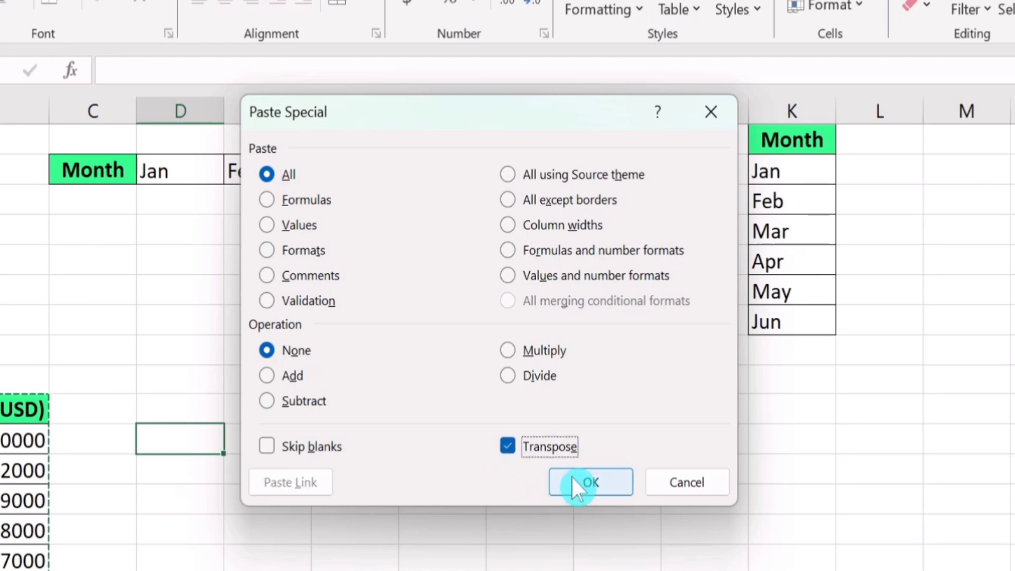
pyautogui.click(594, 473)
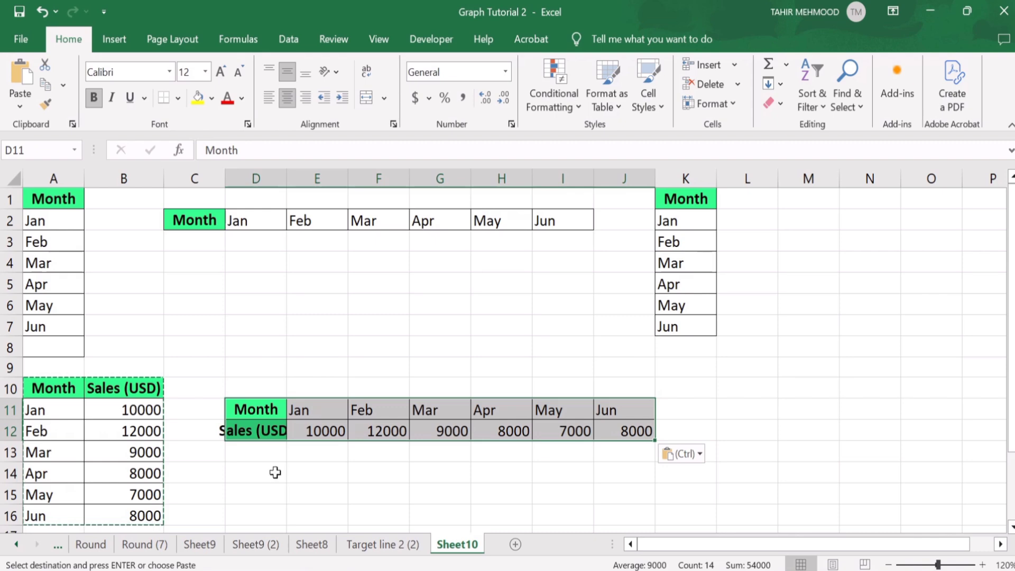
# Copy the transposed sales table in D11:J12.
pyautogui.click(373, 492)
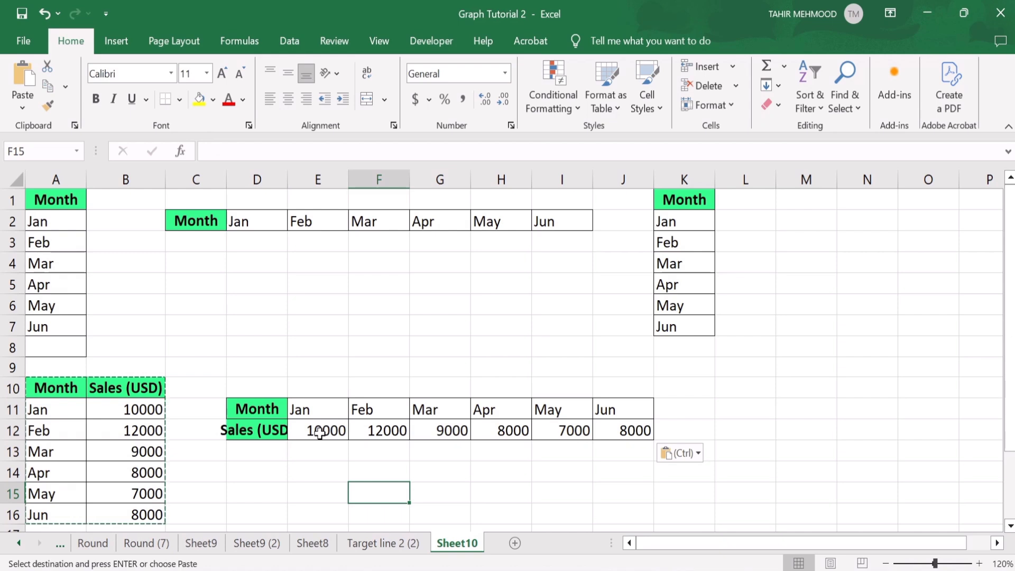
pyautogui.click(606, 431)
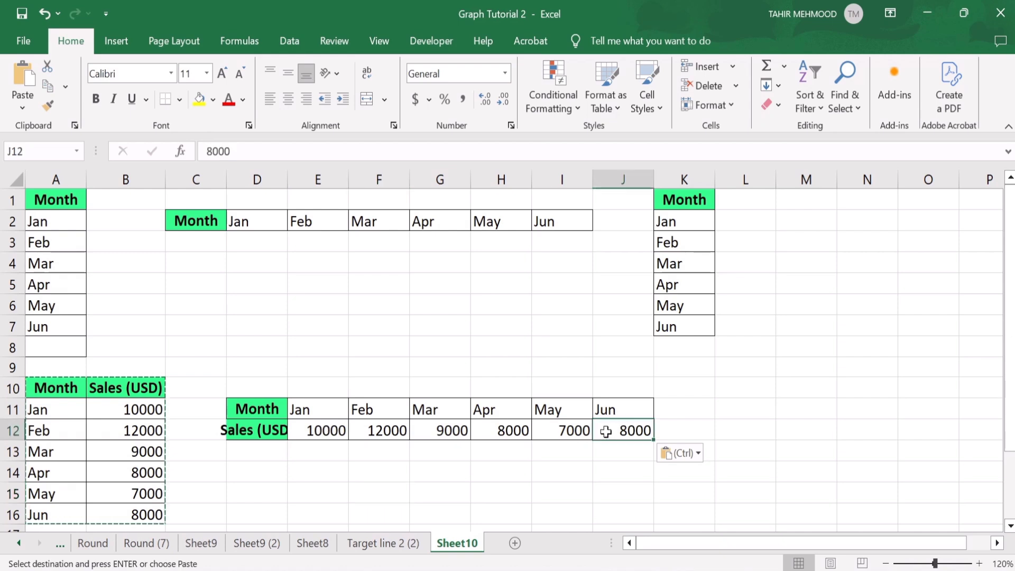
pyautogui.moveTo(606, 431); pyautogui.dragTo(269, 416)
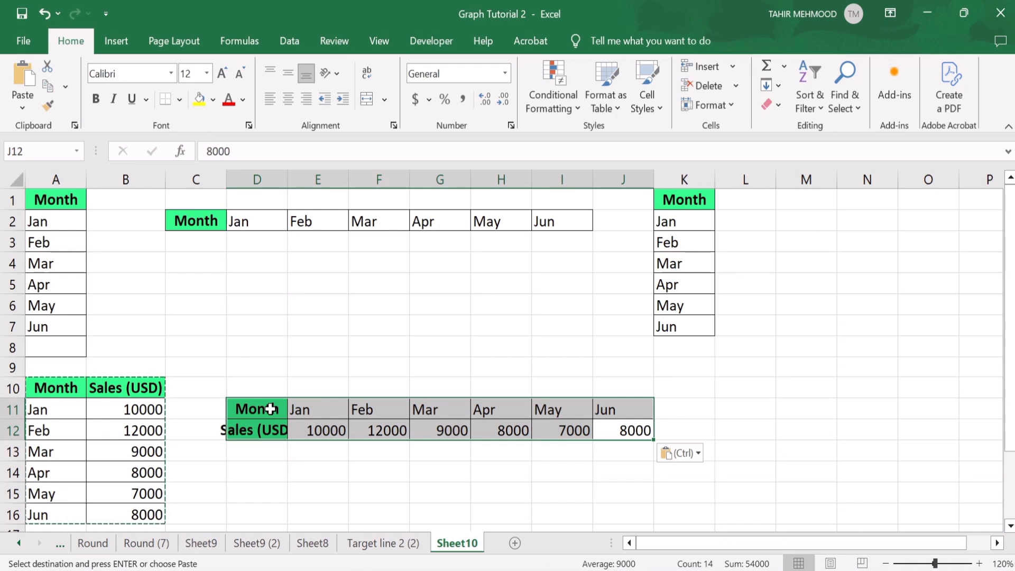
pyautogui.rightClick(271, 409)
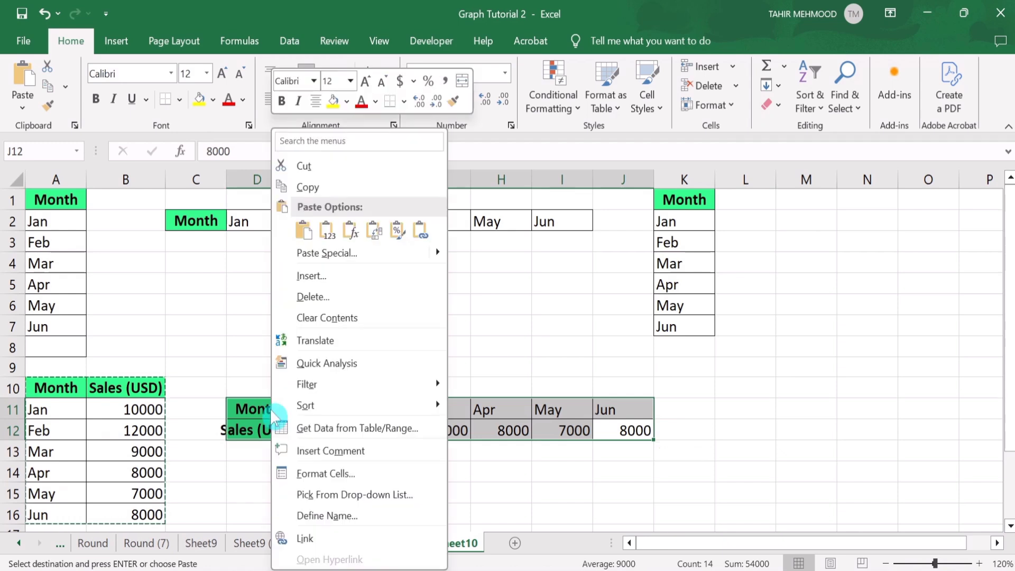
pyautogui.click(312, 188)
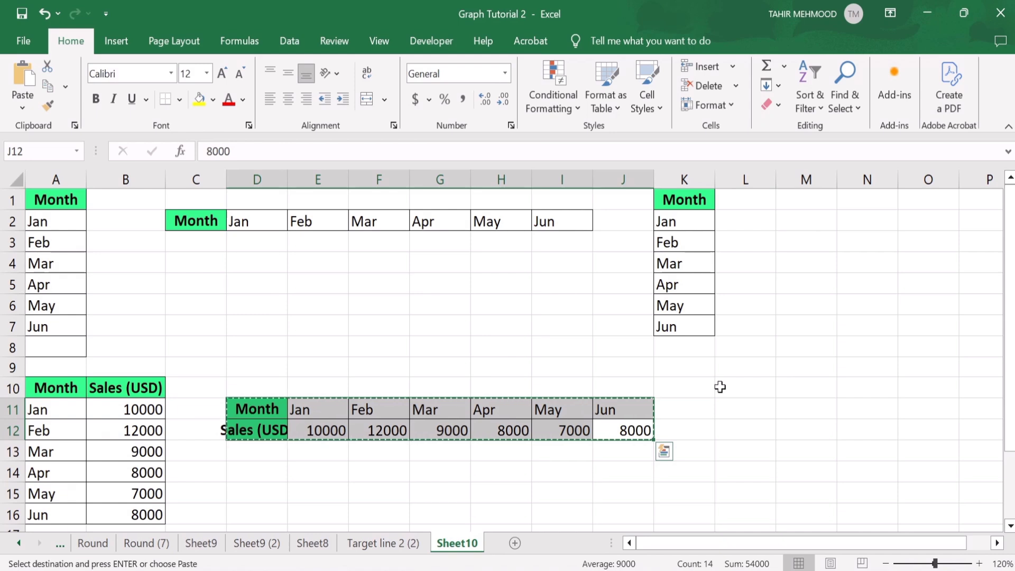
# Paste the table into K10 with Paste Special's Transpose option so it returns to a vertical layout.
pyautogui.click(692, 393)
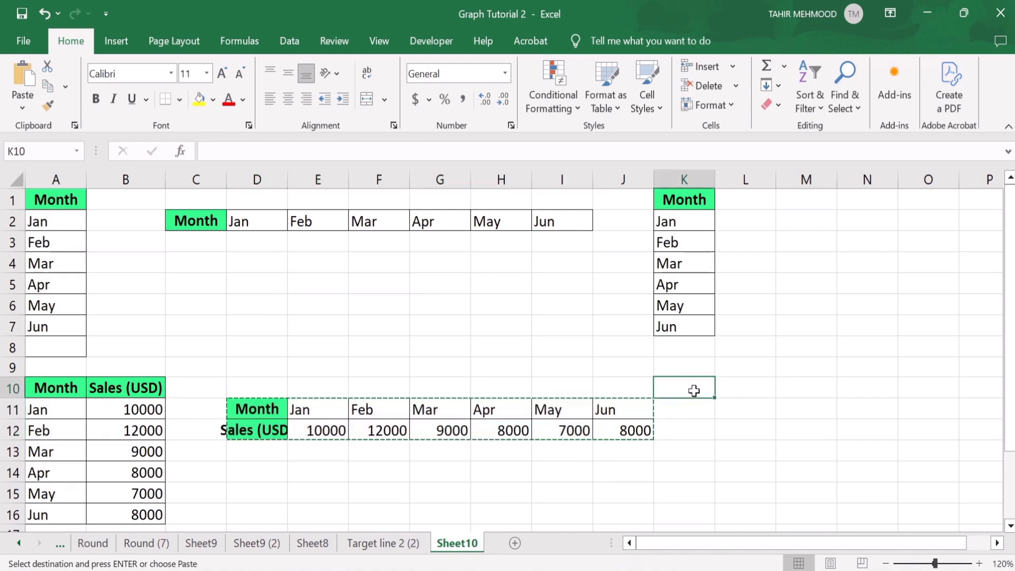
pyautogui.rightClick(694, 391)
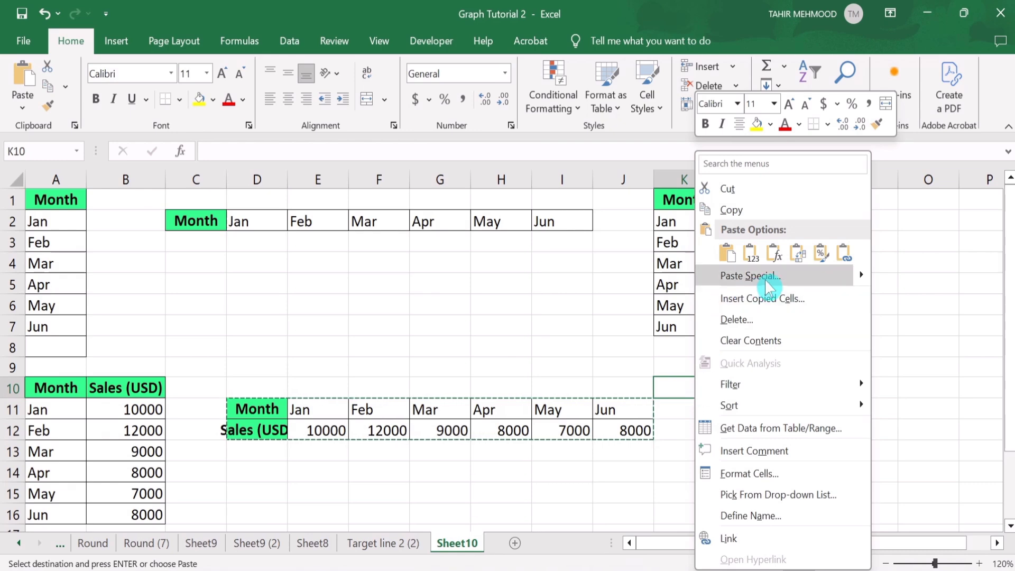
pyautogui.moveTo(865, 277)
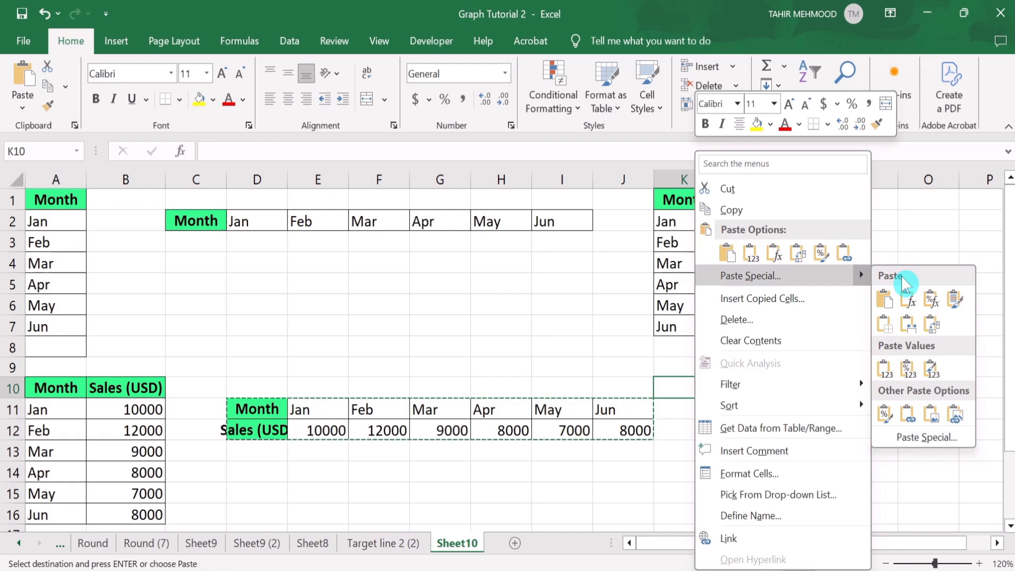
pyautogui.click(918, 444)
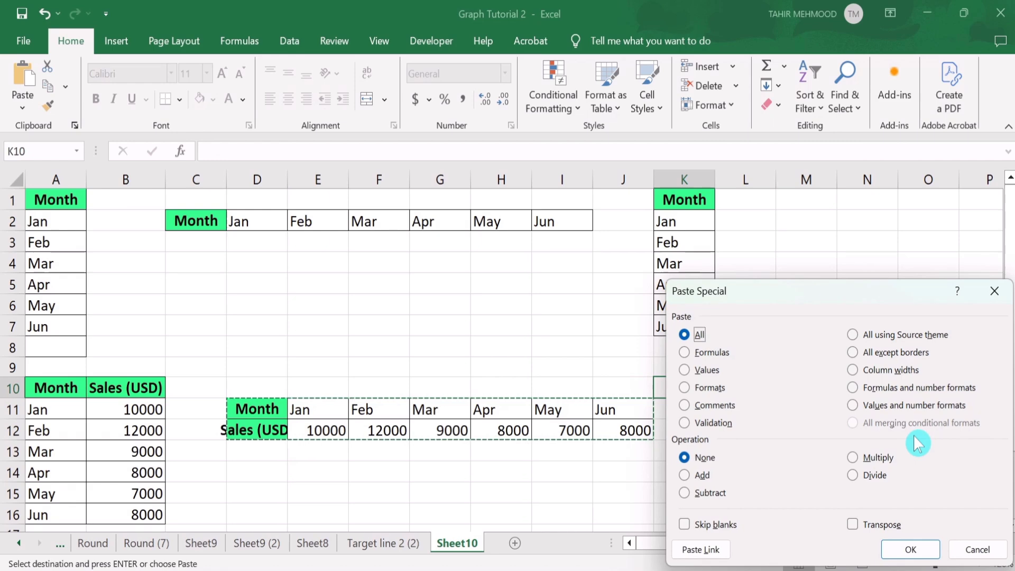
pyautogui.moveTo(810, 292); pyautogui.dragTo(743, 207)
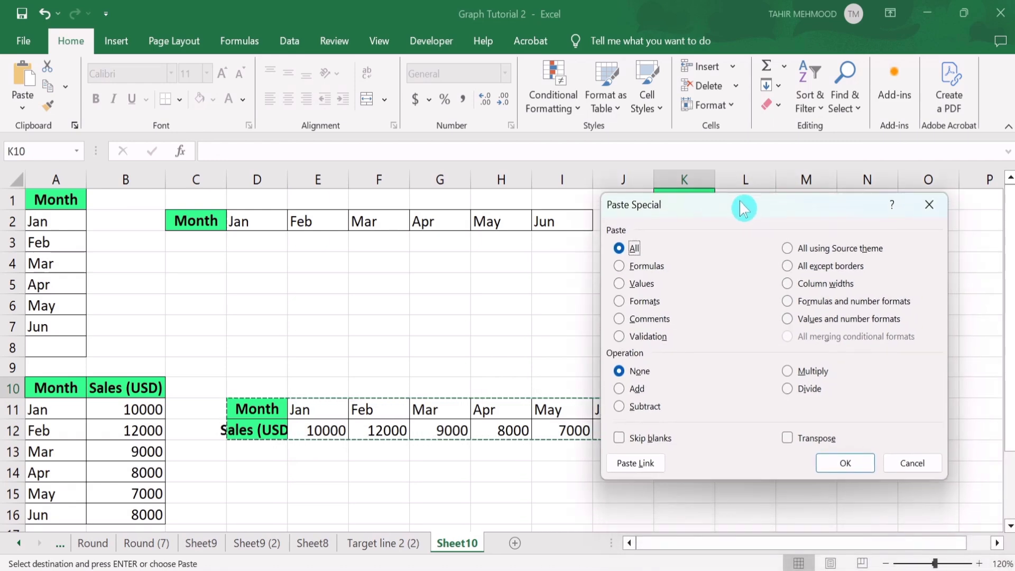
pyautogui.click(788, 439)
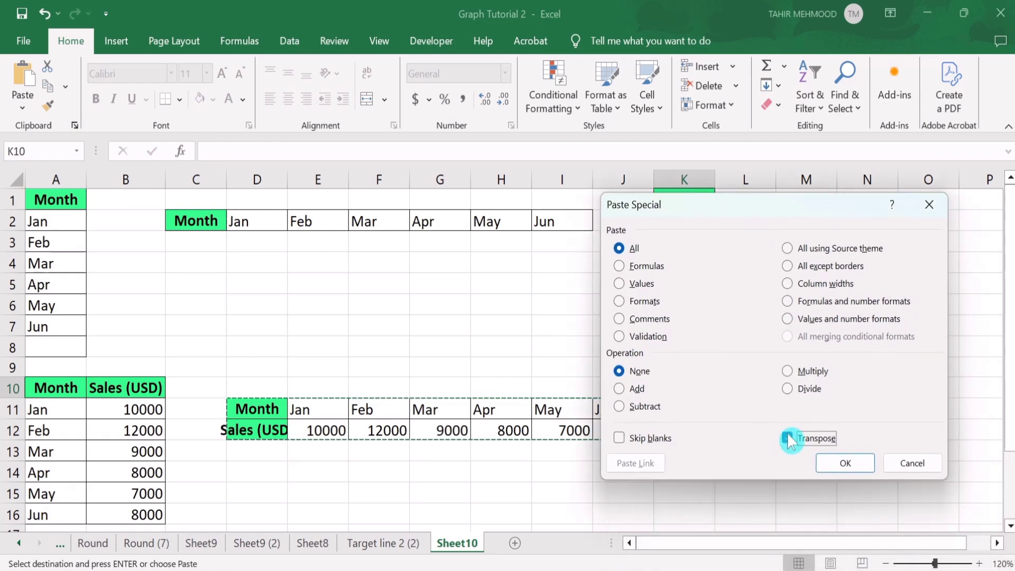
pyautogui.click(839, 464)
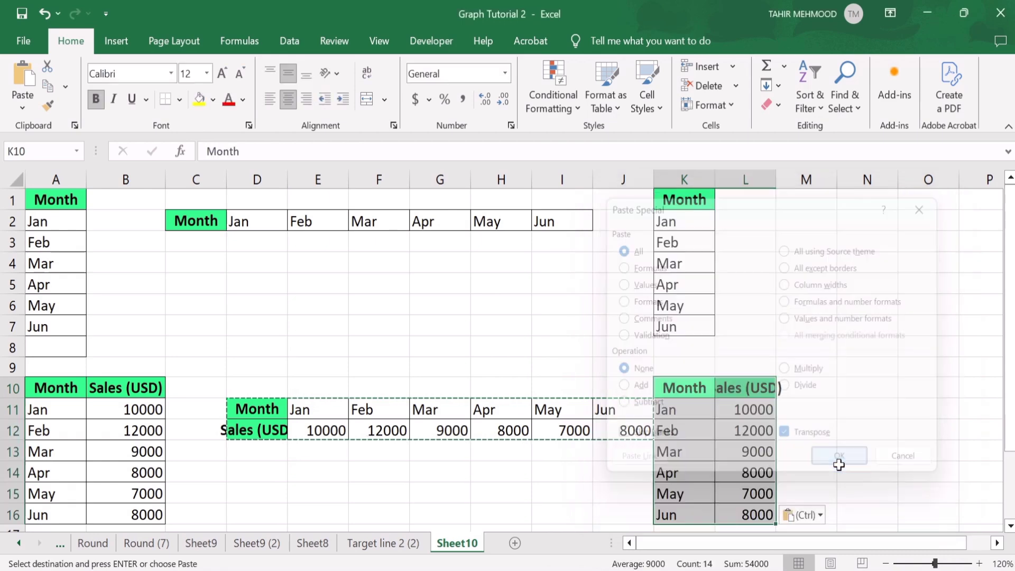